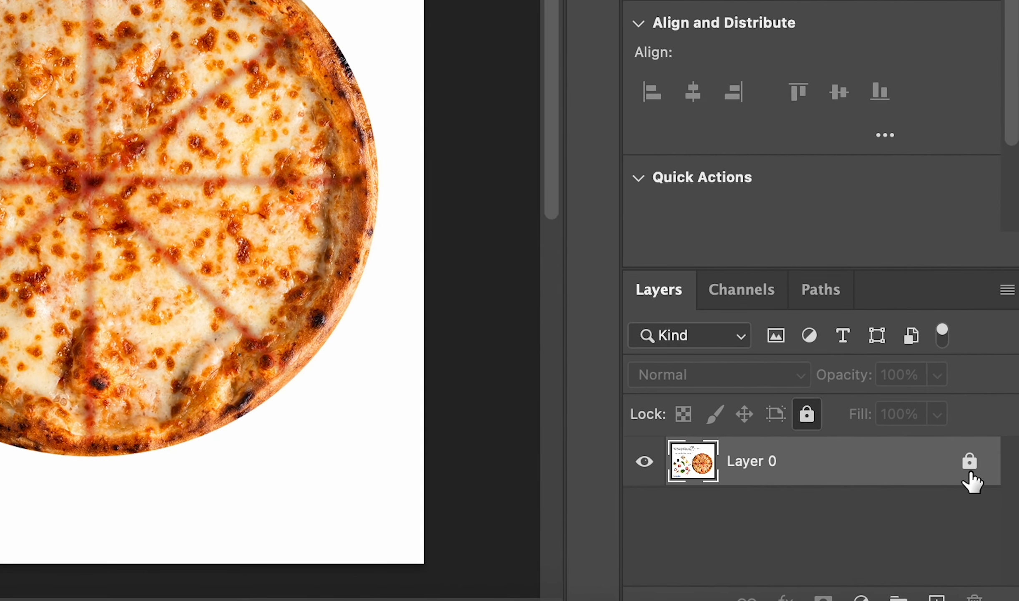
Unlock Layer 0 and select the pepperoni slice among the toppings with the Object Selection tool
left_click(994, 520)
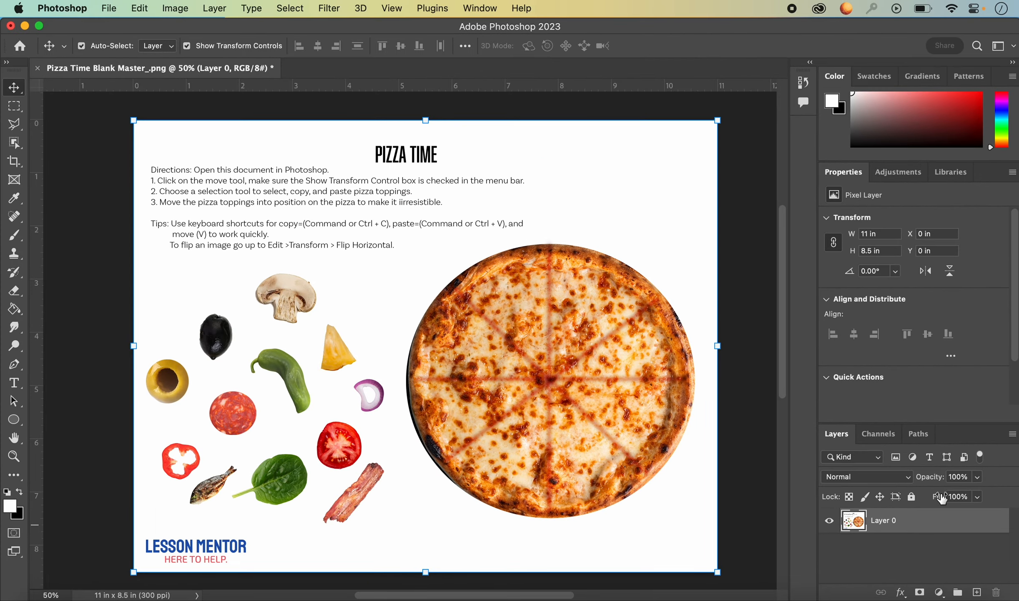
left_click(14, 143)
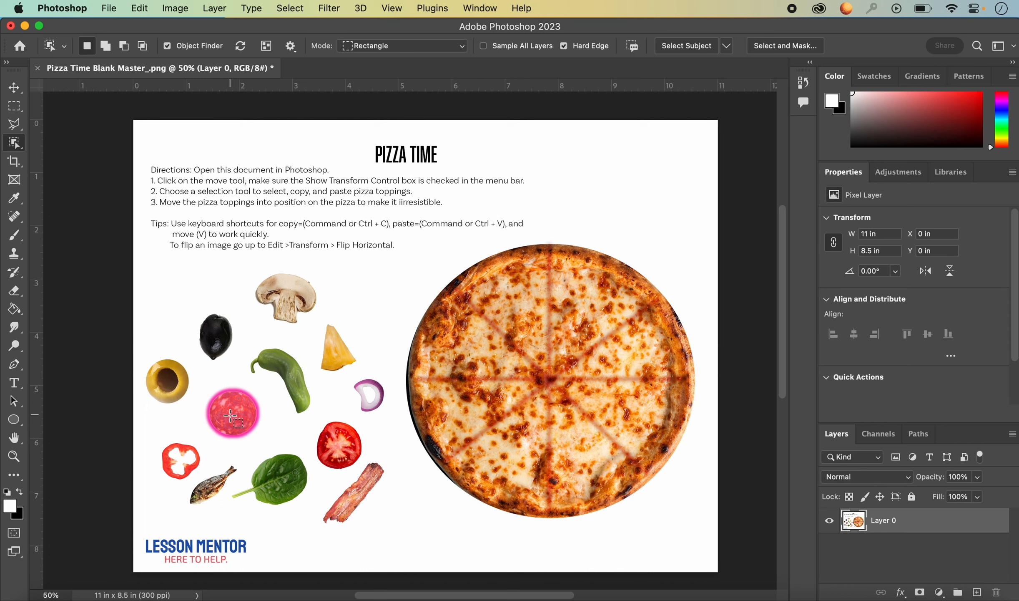
left_click(230, 415)
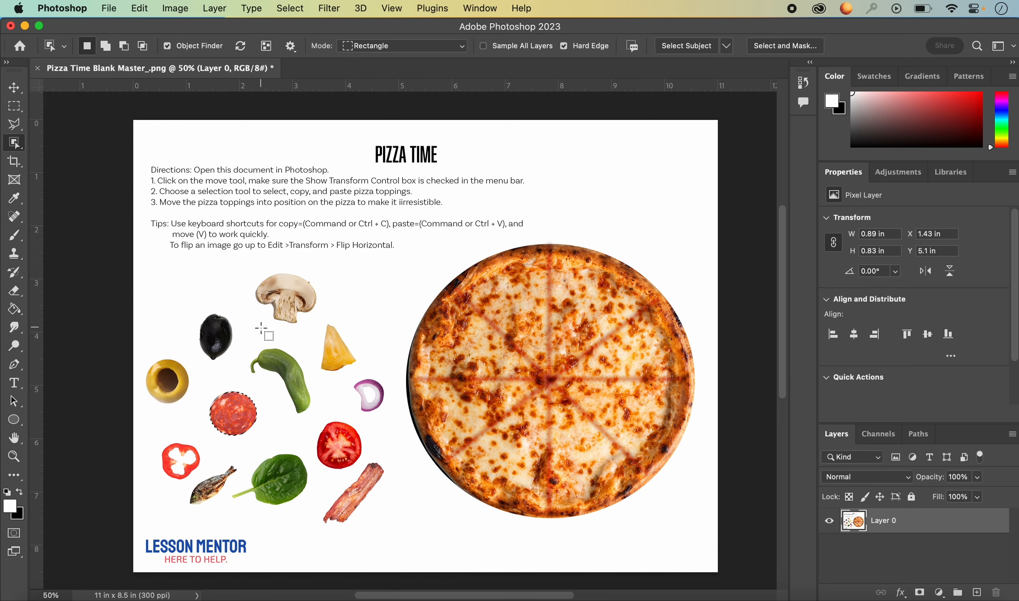
Copy the selected pepperoni slice and paste it onto its own layer
key("super+plus")
key("super+plus")
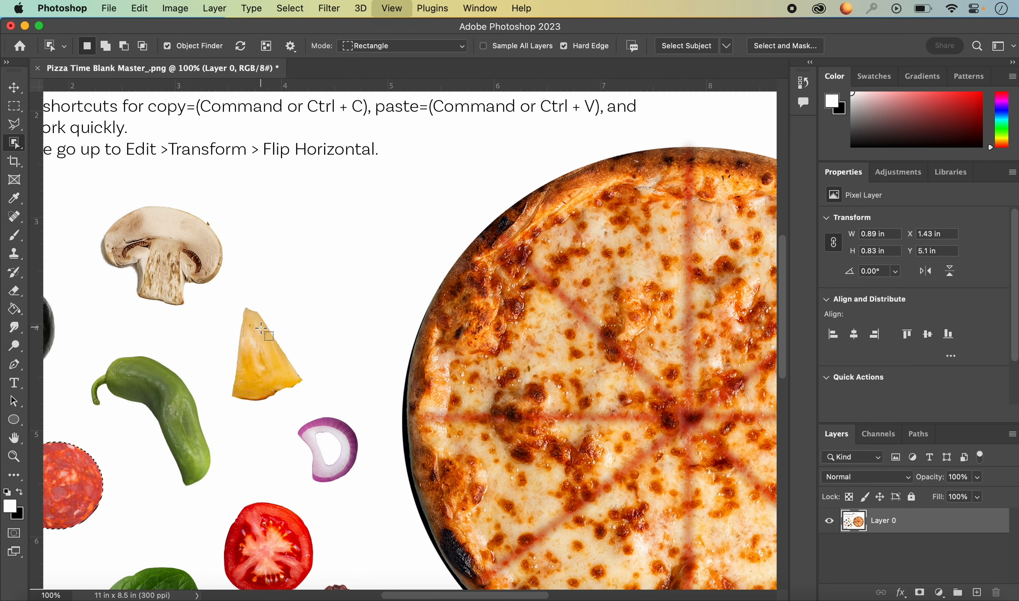
scroll(261, 328, "left", 3)
scroll(261, 327, "down", 2)
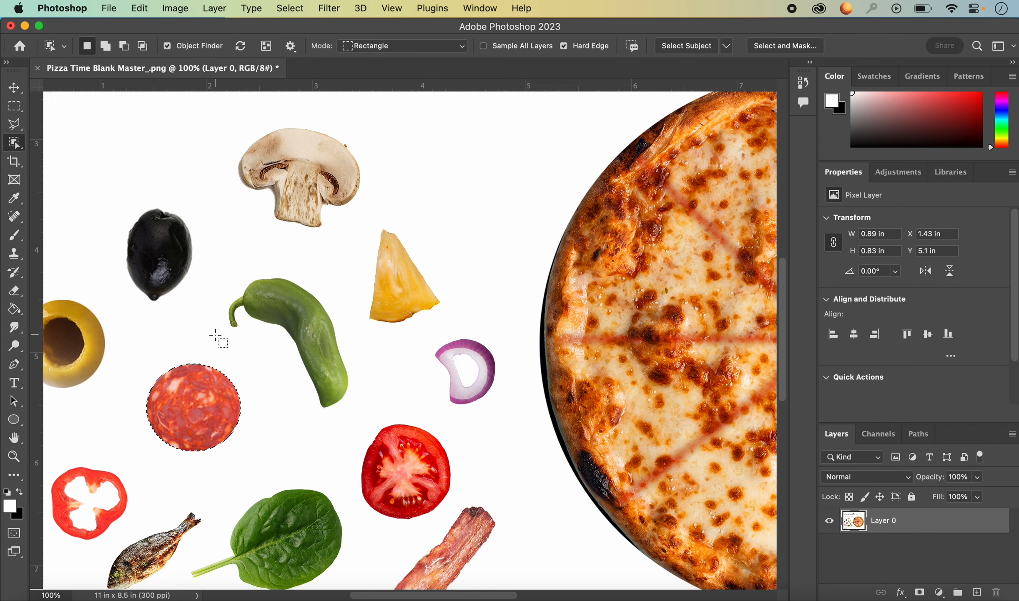
key("super+minus")
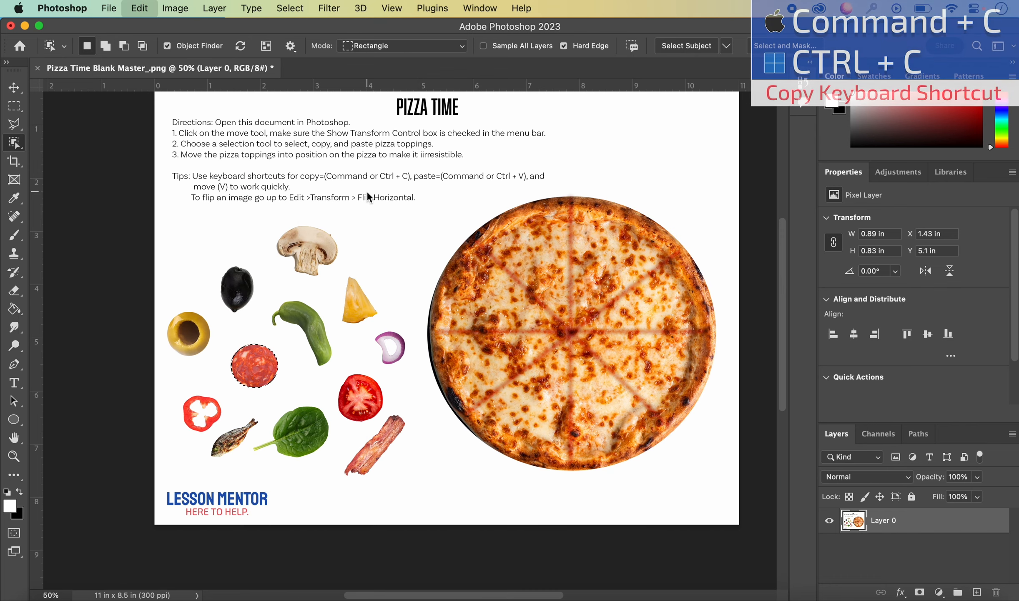
key("super+v")
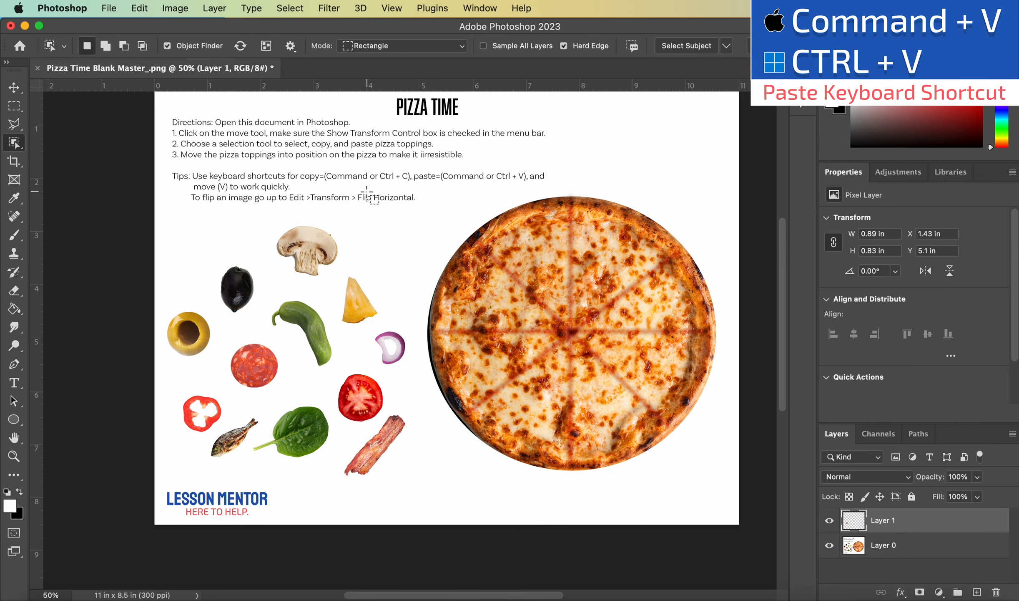
Move the pasted pepperoni onto the left half of the pizza and scale it down to about 0.4 by 0.37 in
key("v")
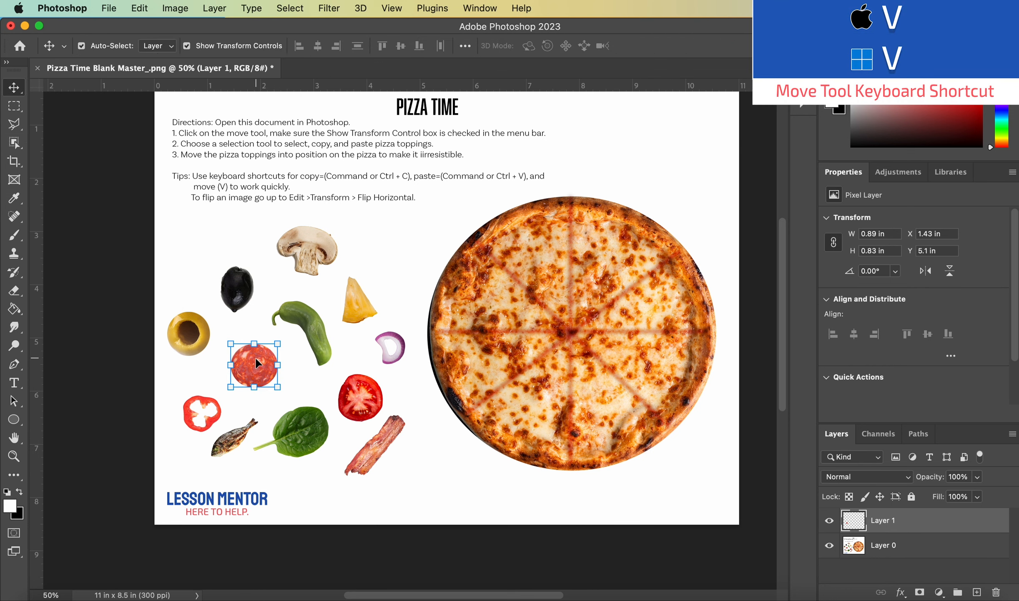
left_click_drag(255, 356, 507, 343)
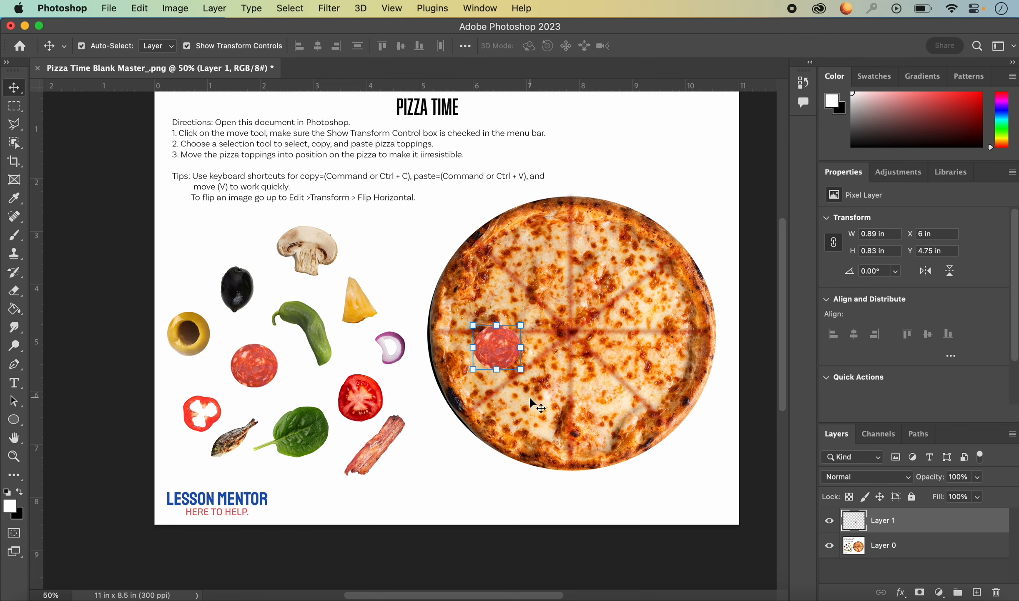
left_click(520, 369)
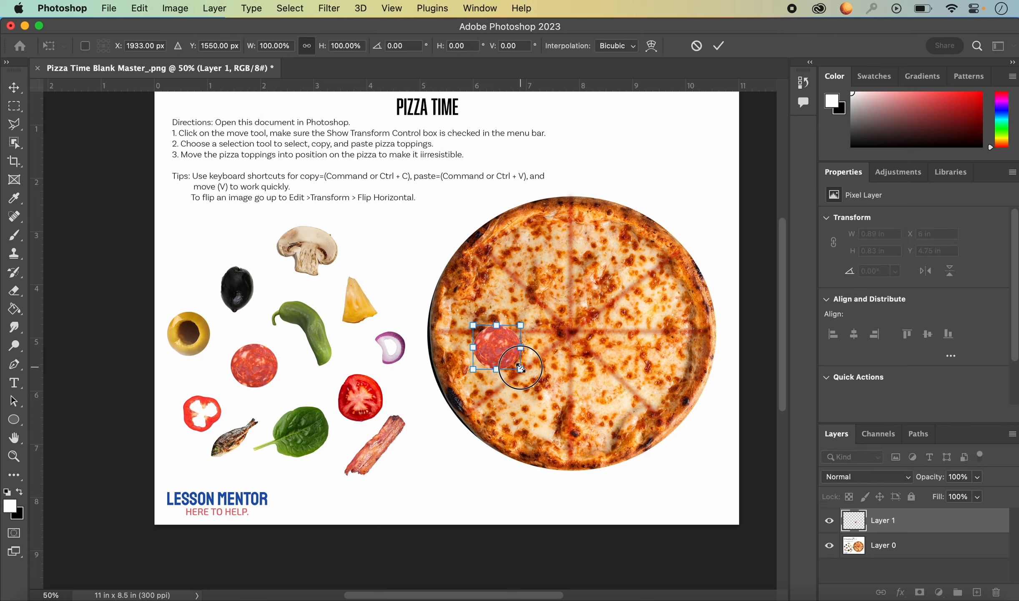
left_click_drag(520, 368, 494, 342)
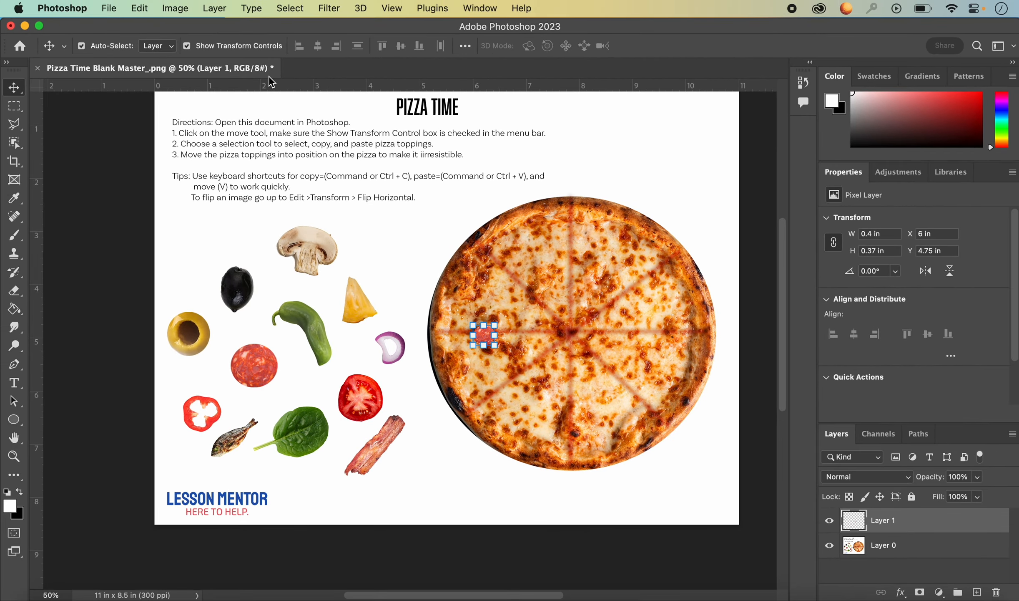
Move the small pepperoni to the pizza slice just right of the upper vertical cut, near the crust
left_click(188, 47)
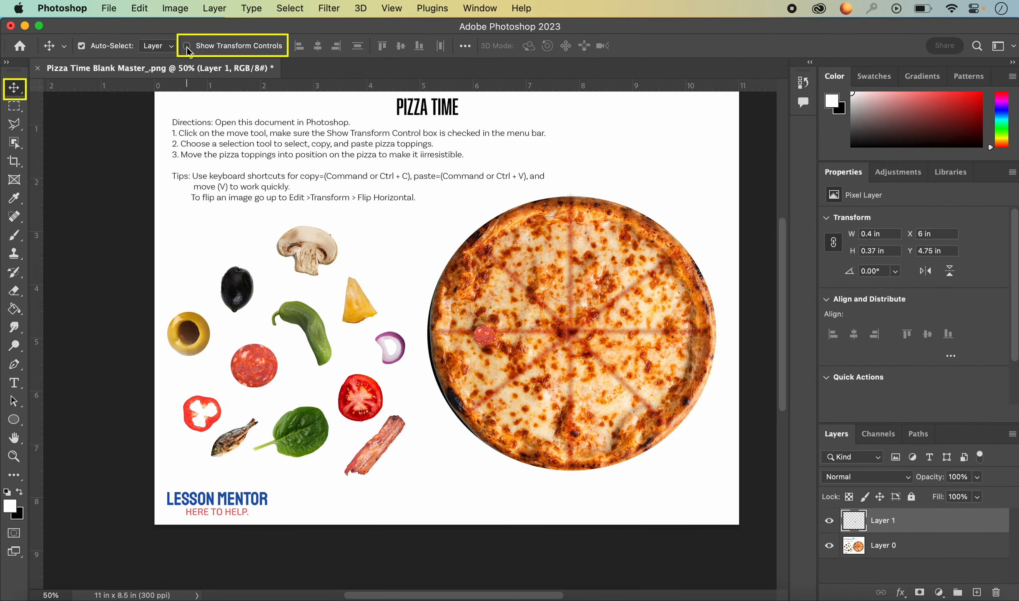
left_click_drag(487, 341, 606, 266)
left_click(187, 46)
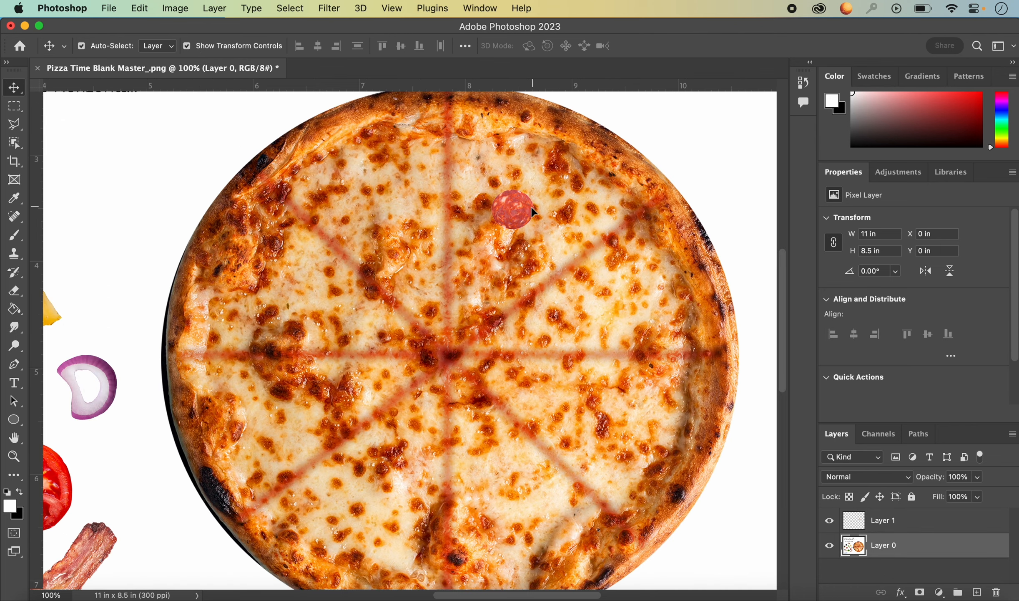
left_click_drag(526, 214, 547, 183)
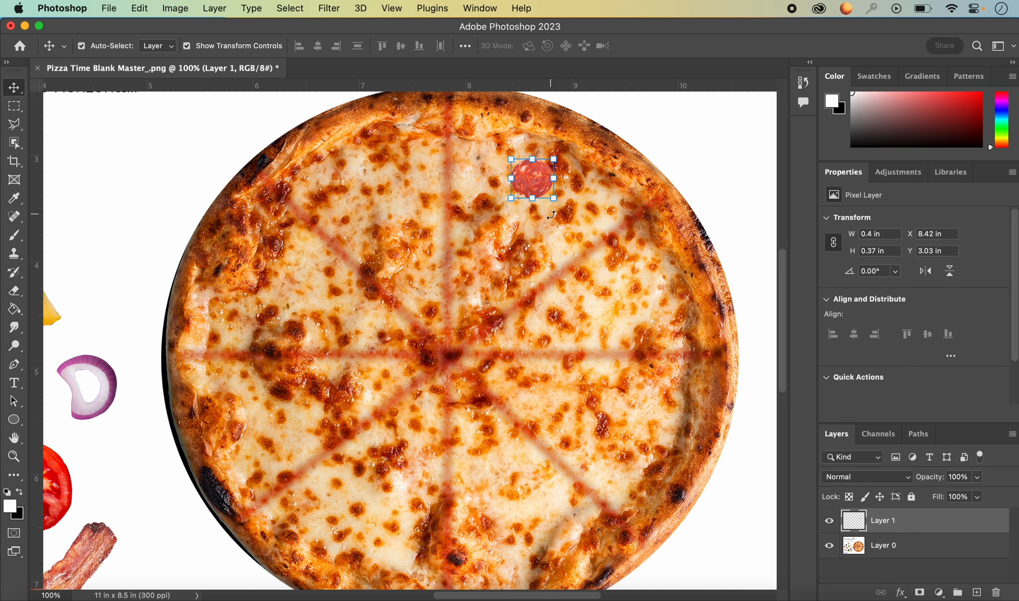
left_click(561, 229)
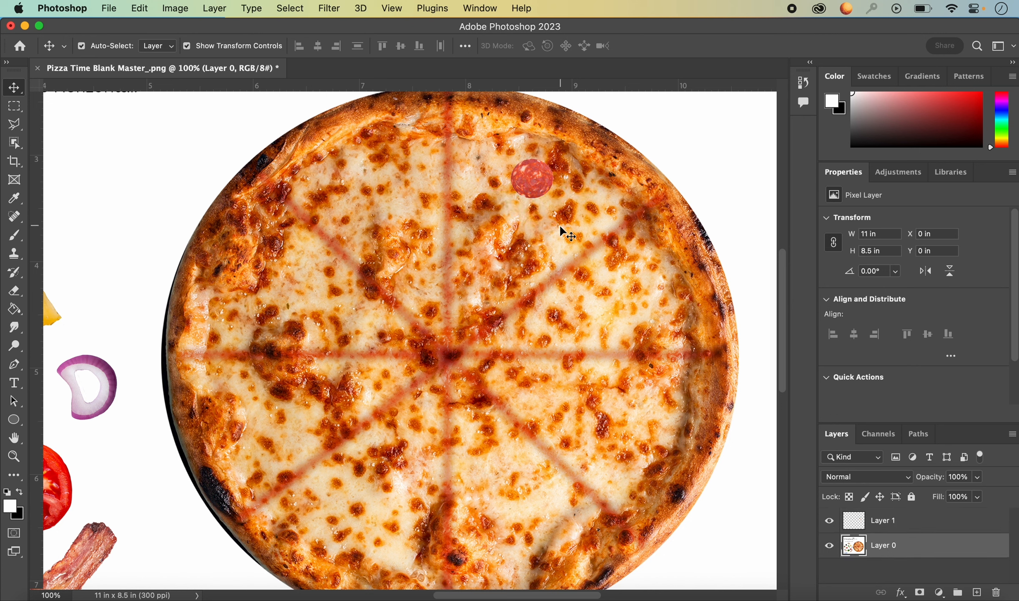
left_click(541, 195)
key("super+0")
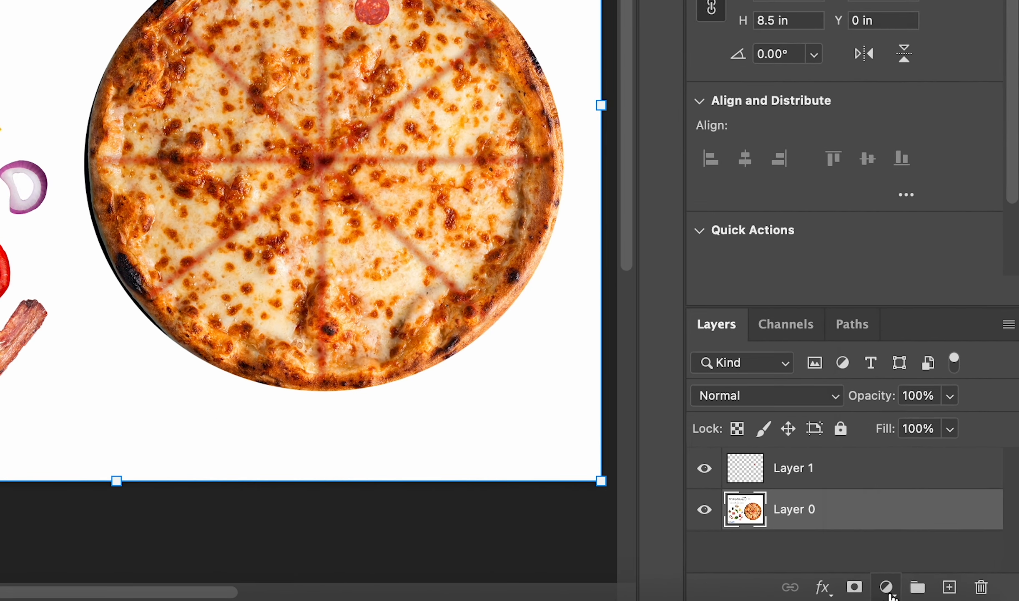
Add a Curves adjustment layer directly above Layer 0 and place a control point in the highlights of its curve
left_click(939, 592)
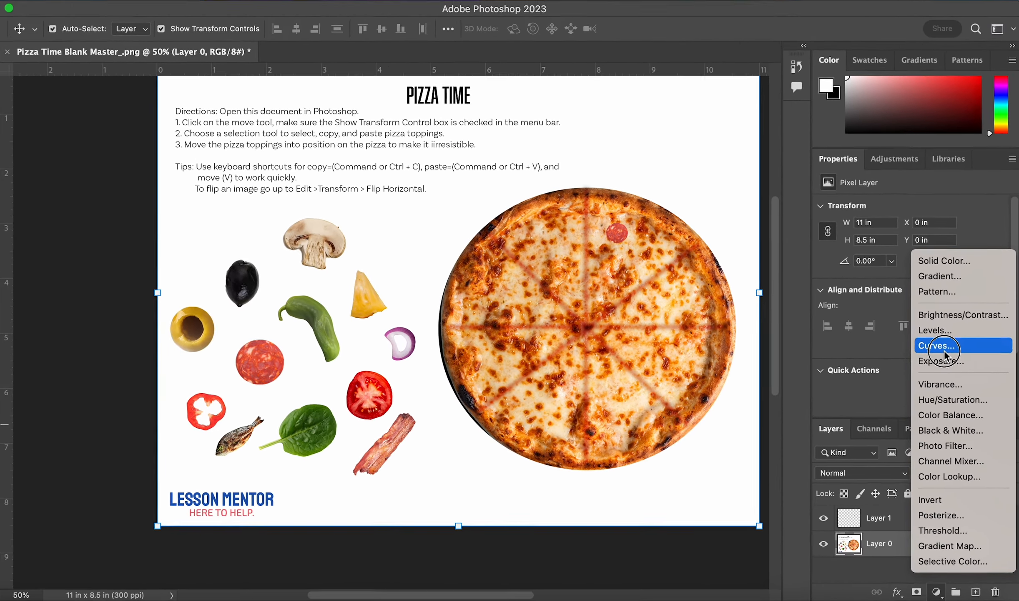
left_click(899, 195)
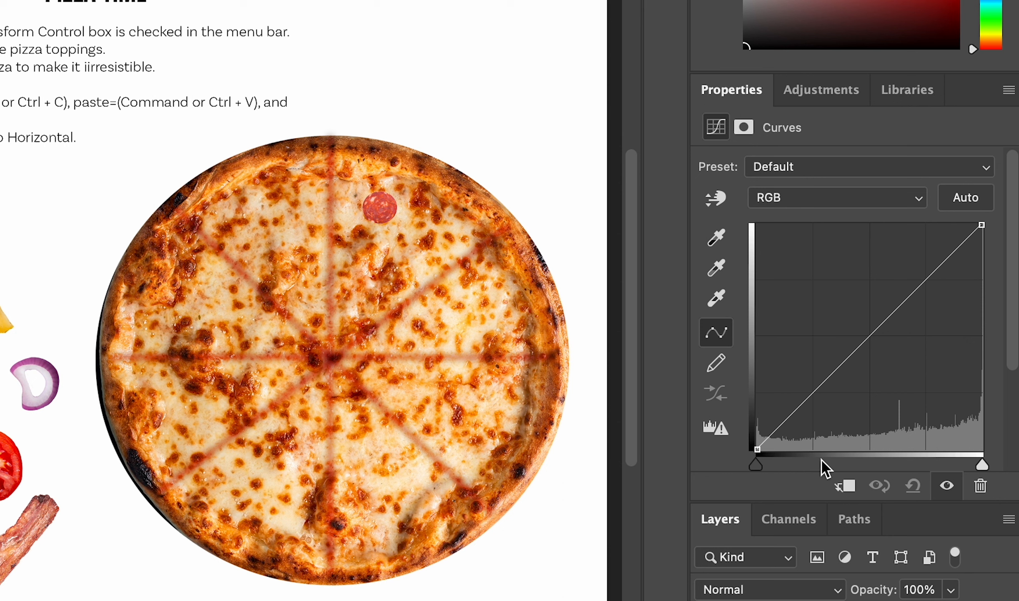
left_click(931, 278)
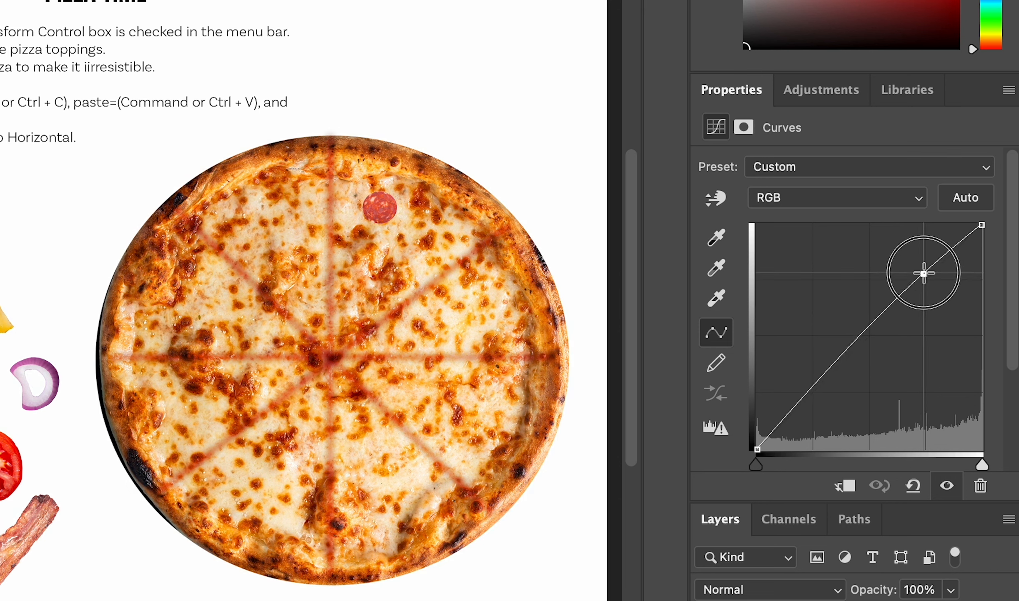
mouse_move(930, 279)
left_mouse_down()
mouse_move(939, 290)
mouse_move(914, 269)
mouse_move(931, 289)
mouse_move(924, 280)
left_mouse_up()
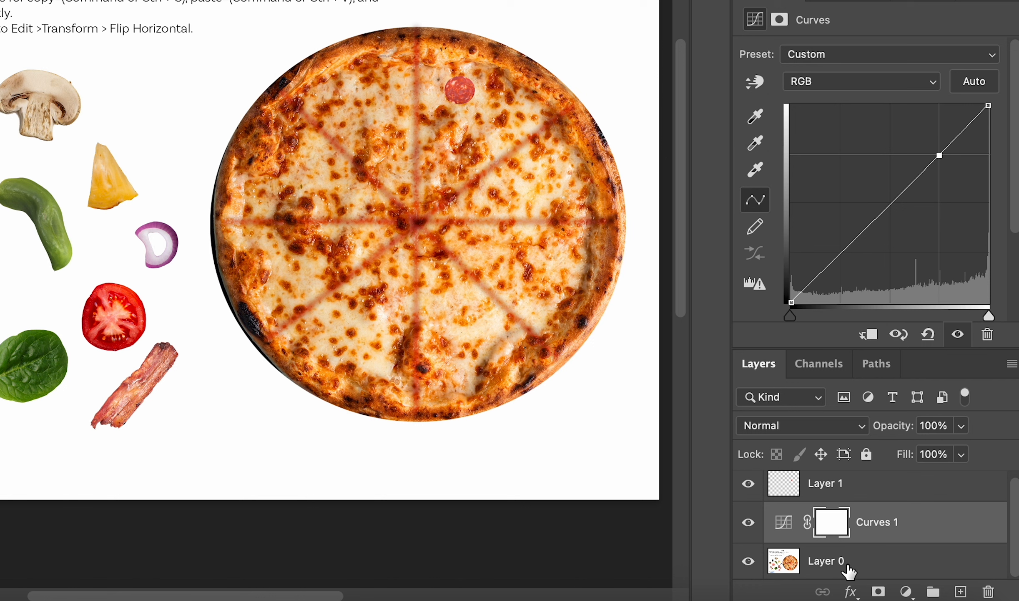
Move the Curves 1 layer above Layer 1 and rename Layer 1 as pepperoni
left_click_drag(941, 535, 934, 485)
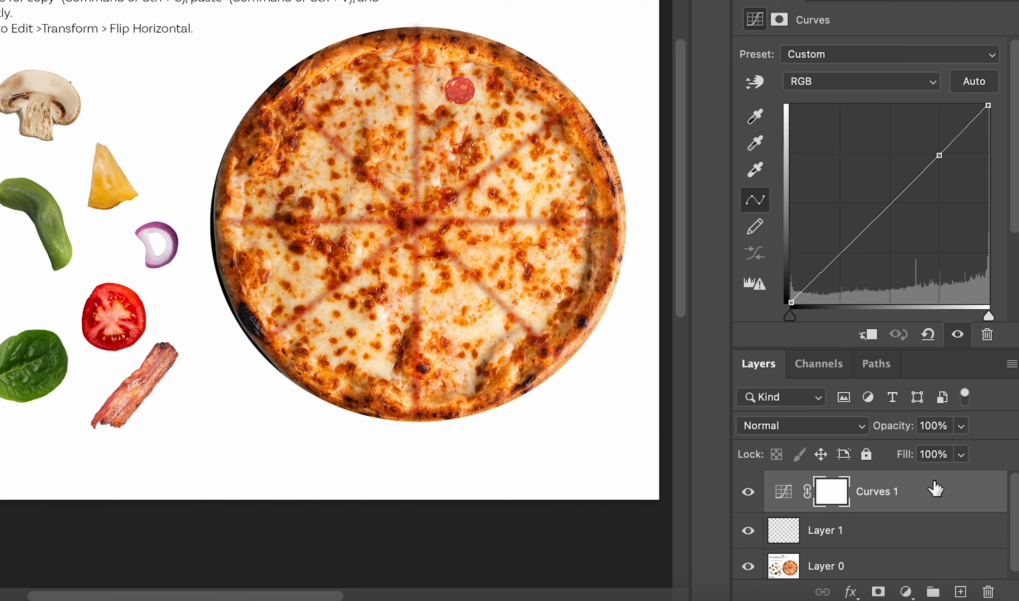
double_click(827, 531)
type("pe")
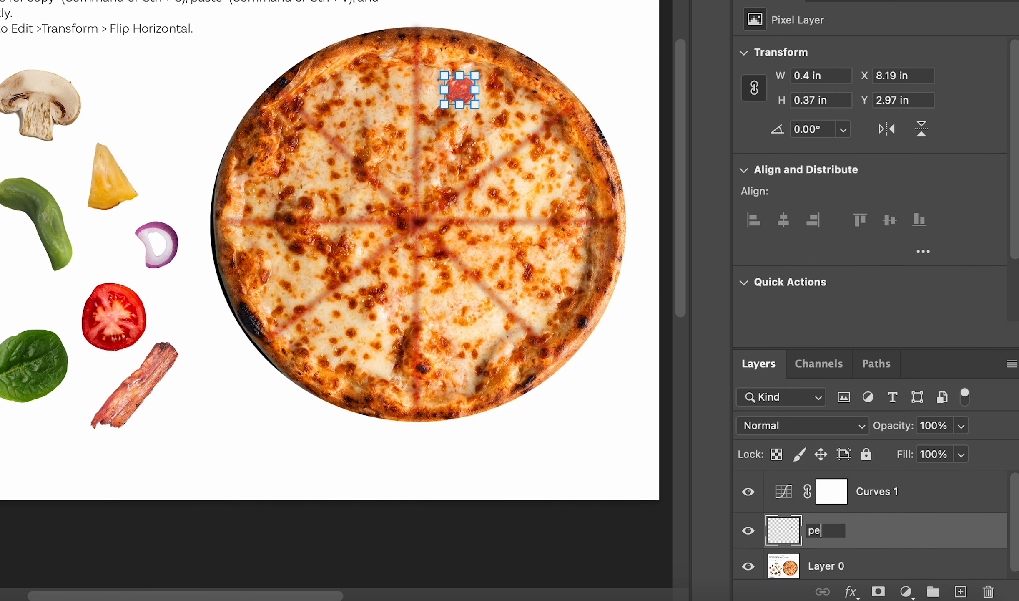
type("pperoni")
key("Return")
Brighten the image slightly by raising the highlight point of the Curves 1 adjustment
left_click(788, 497)
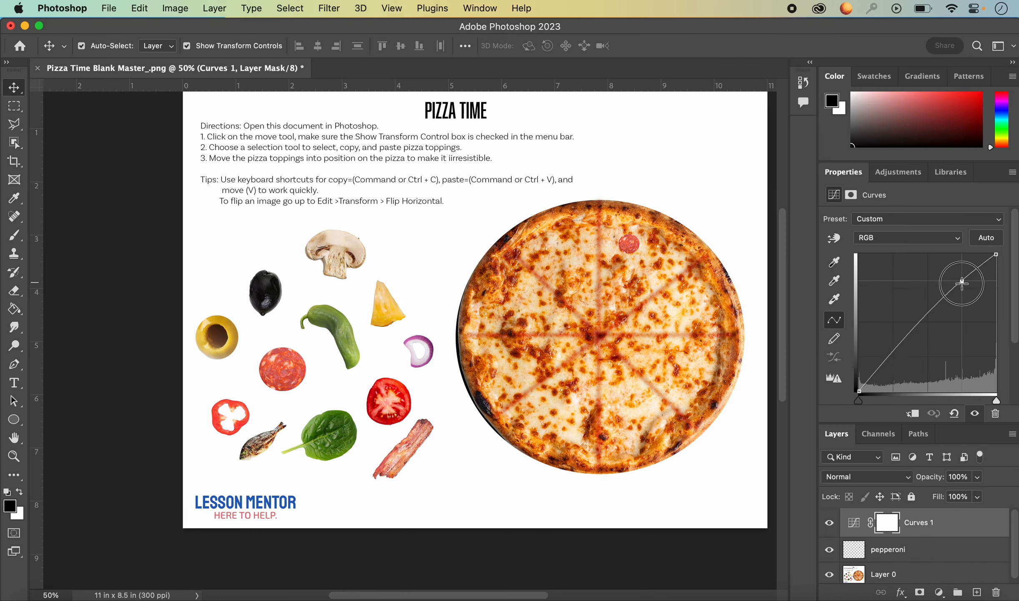
mouse_move(962, 283)
left_mouse_down()
mouse_move(969, 294)
mouse_move(964, 283)
left_mouse_up()
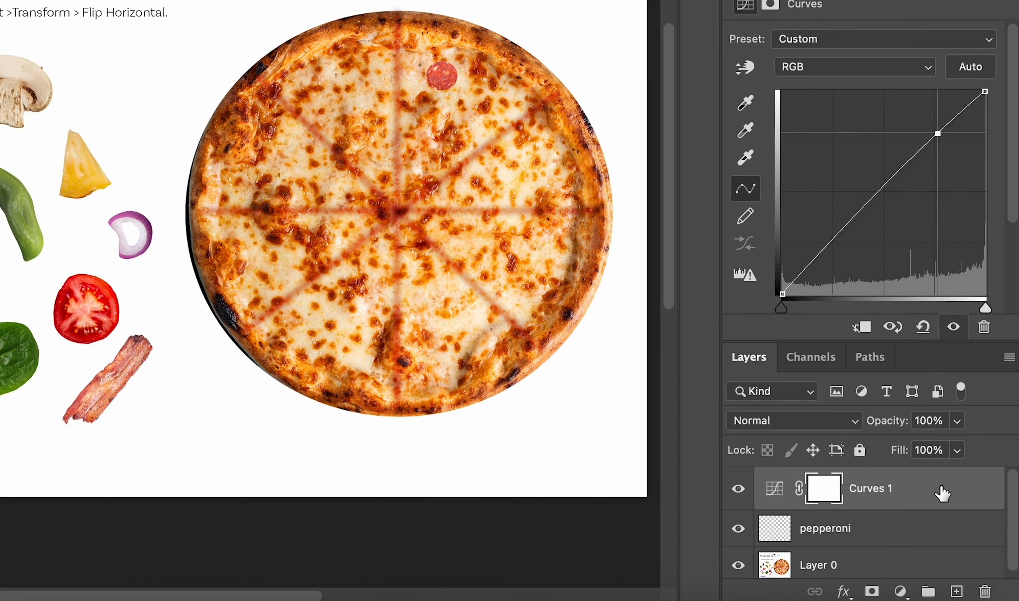
Create a clipping mask so the Curves 1 adjustment applies only to the pepperoni layer
right_click(935, 480)
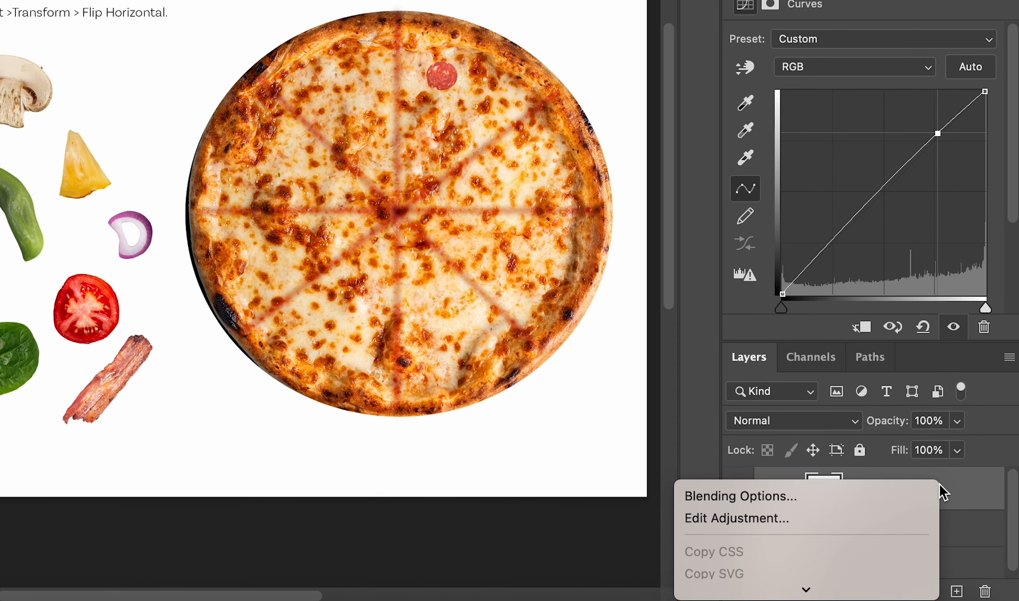
left_click(955, 492)
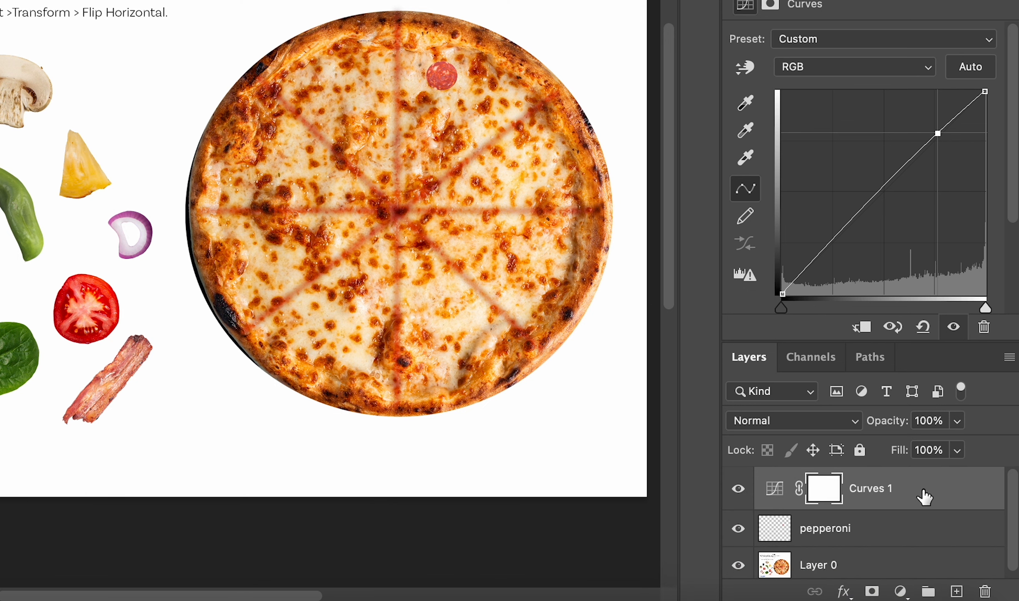
right_click(945, 491)
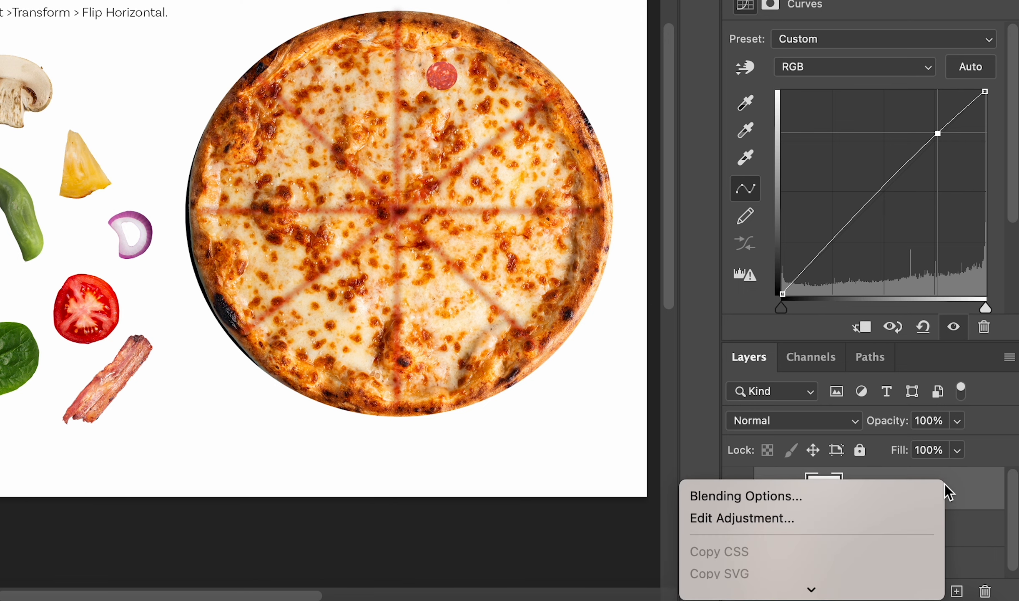
scroll(782, 429, "down", 5)
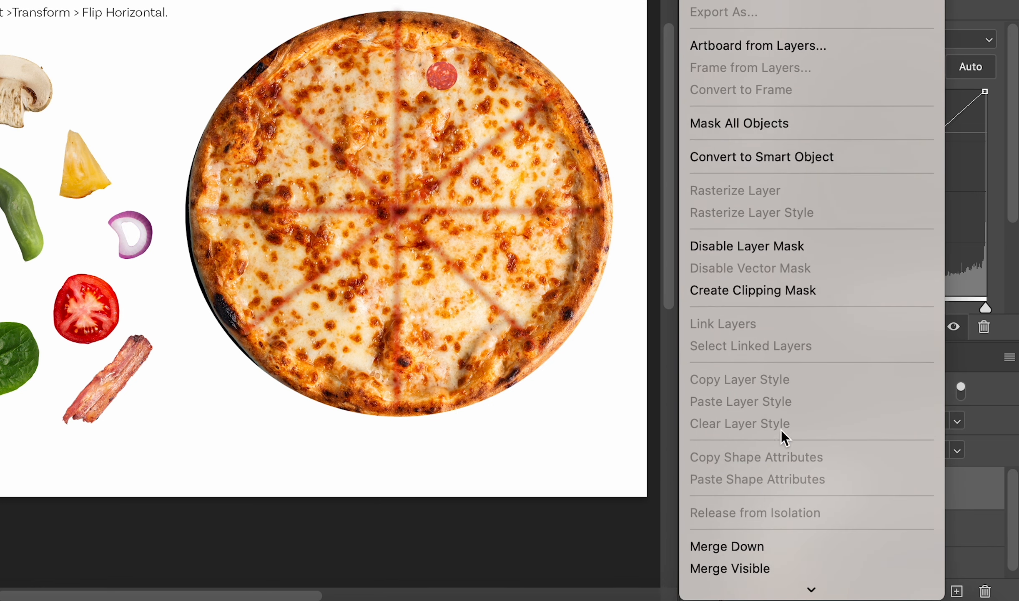
left_click(781, 293)
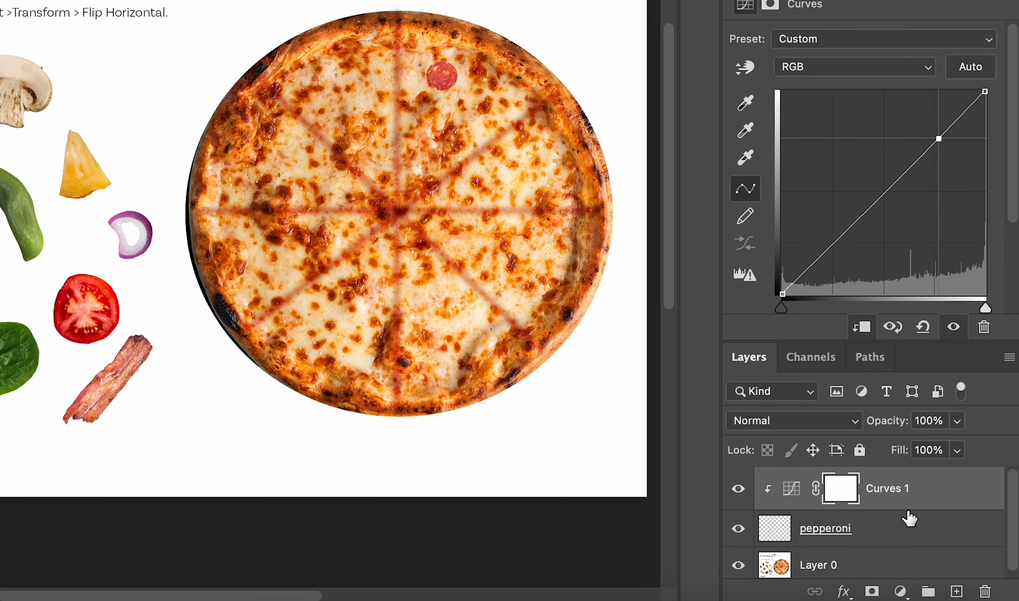
Raise the highlight point of the clipped curve slightly and release Curves 1 from its clipping mask
left_click_drag(939, 139, 938, 133)
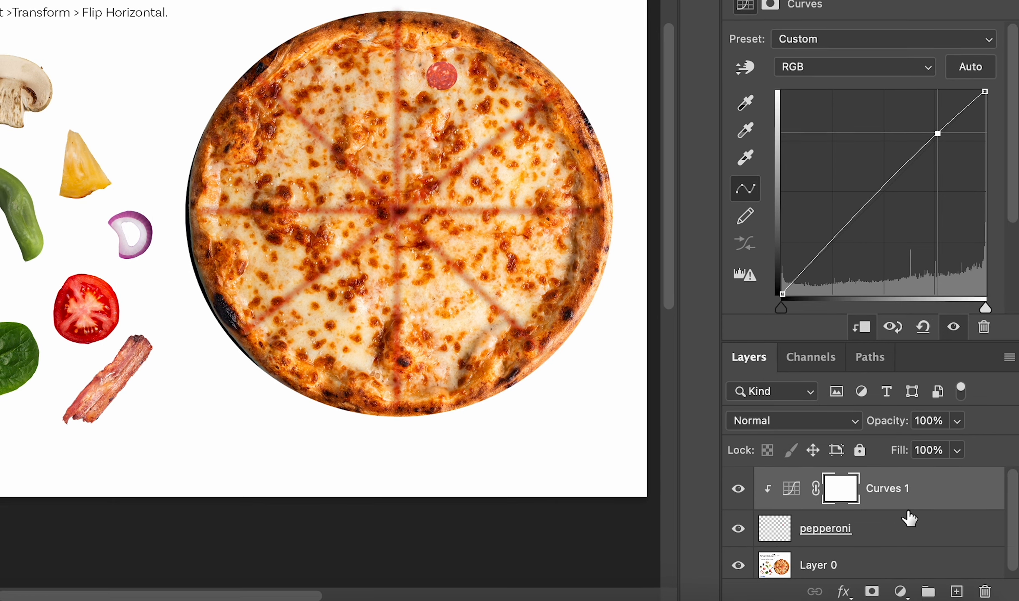
left_click(909, 513, "alt")
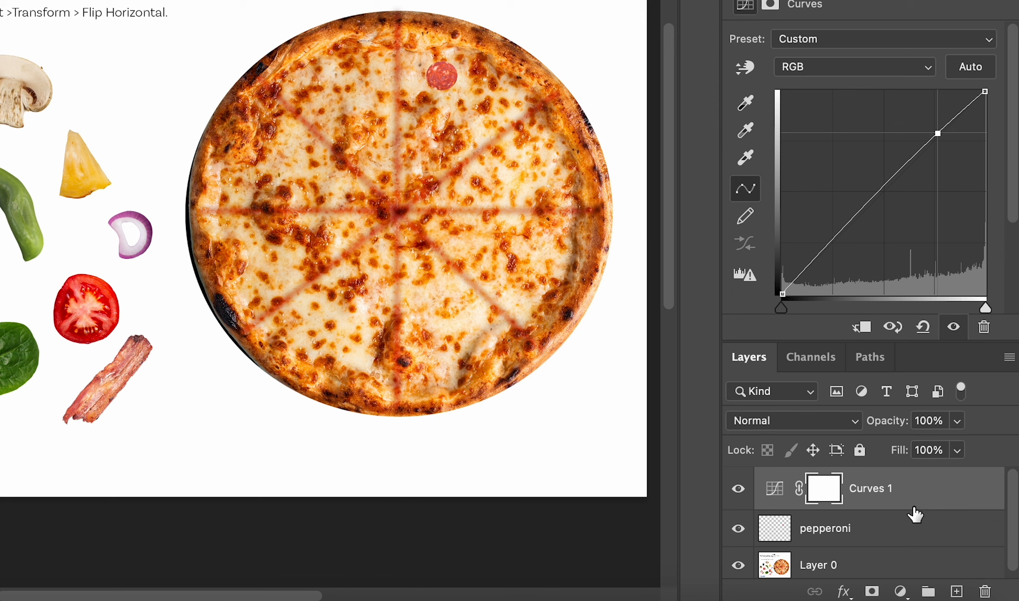
Clip Curves 1 to the pepperoni layer again and add a control point in the shadows of its curve
key("alt")
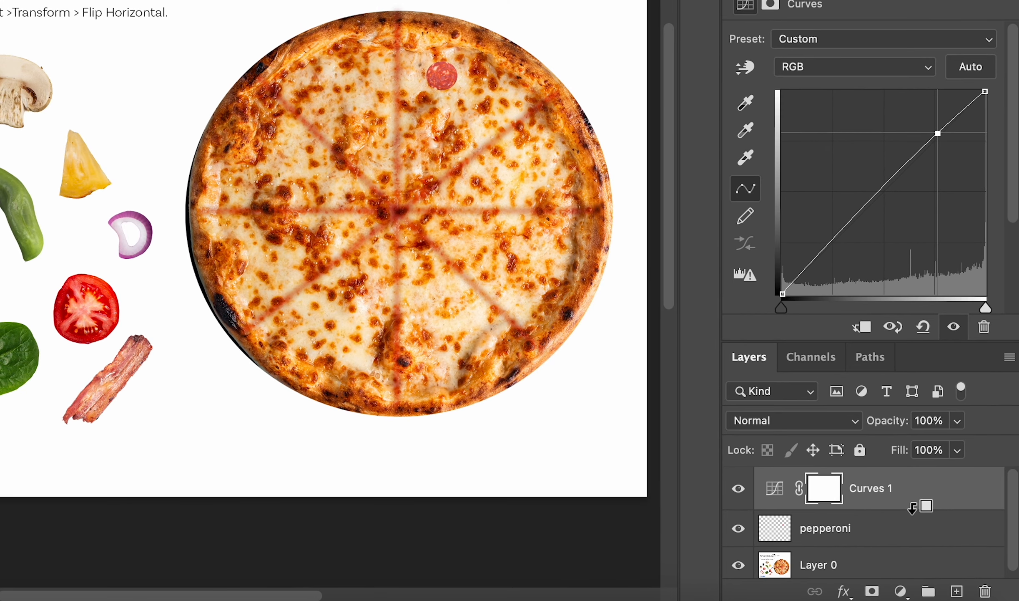
left_click(913, 507, "alt")
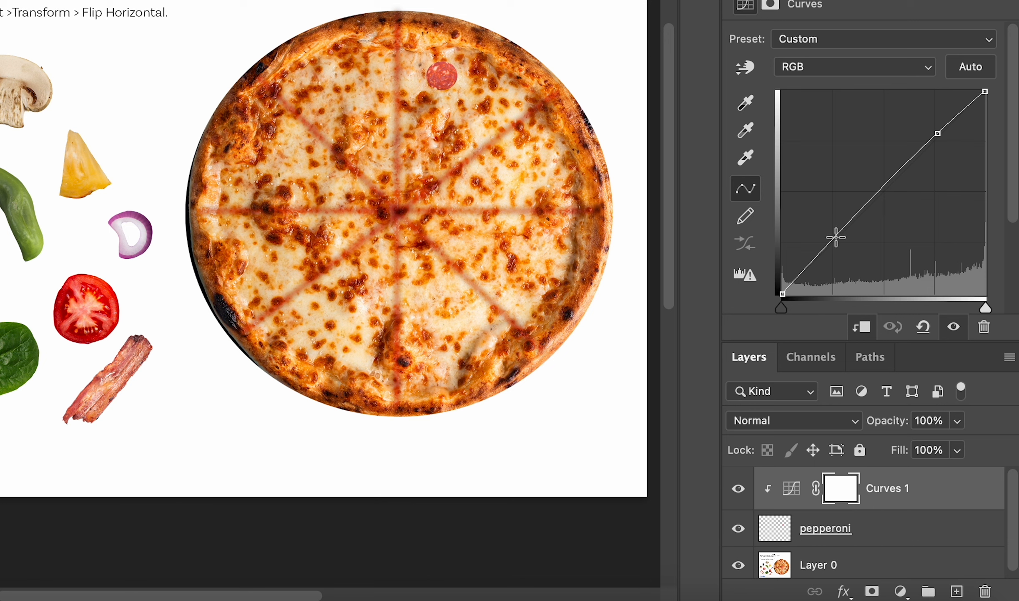
mouse_move(836, 238)
left_mouse_down()
mouse_move(825, 226)
mouse_move(834, 238)
left_mouse_up()
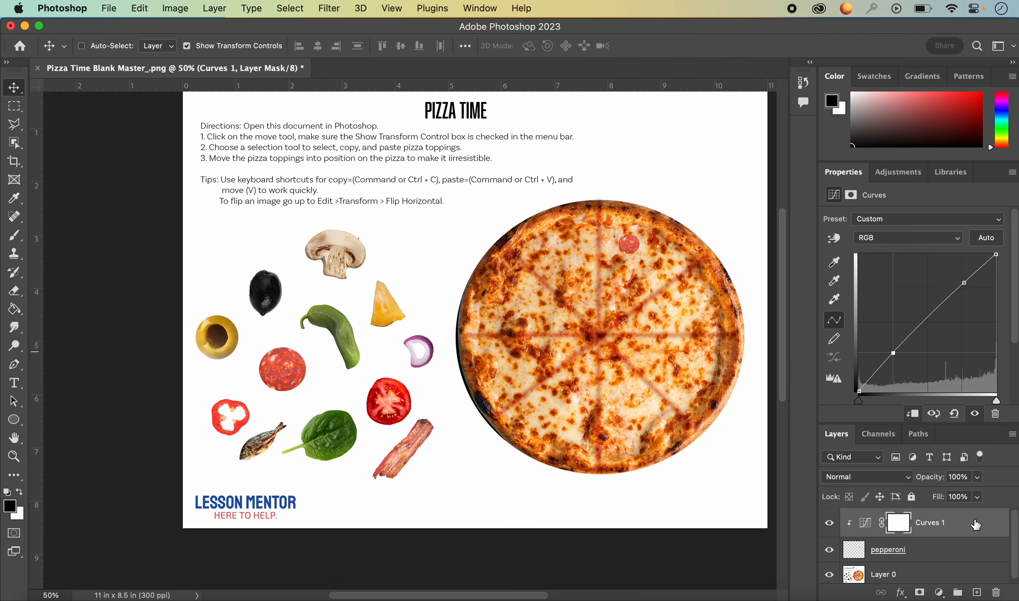
Undo the added shadow point on the curve and release the clipping mask between Curves 1 and pepperoni
key("super+z")
key("super+alt+g")
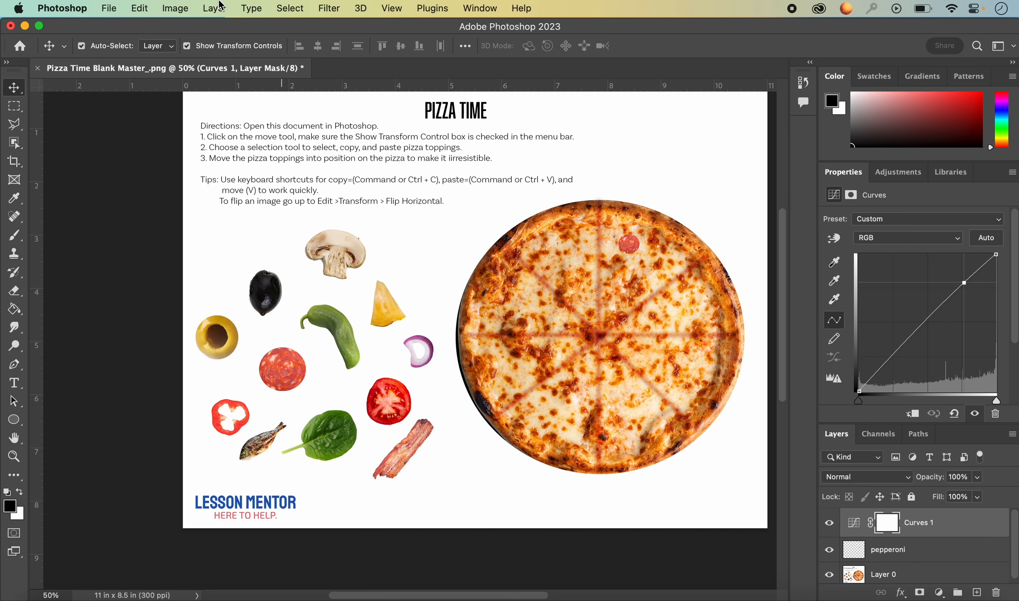
Create a clipping mask that limits the Curves 1 adjustment to the pepperoni layer
left_click(214, 8)
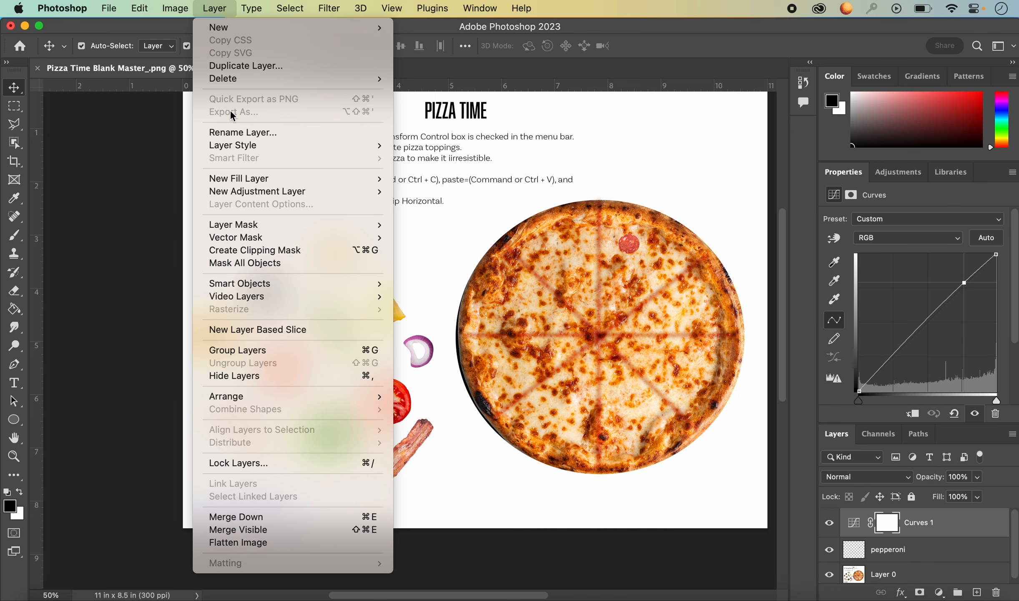
left_click(256, 251)
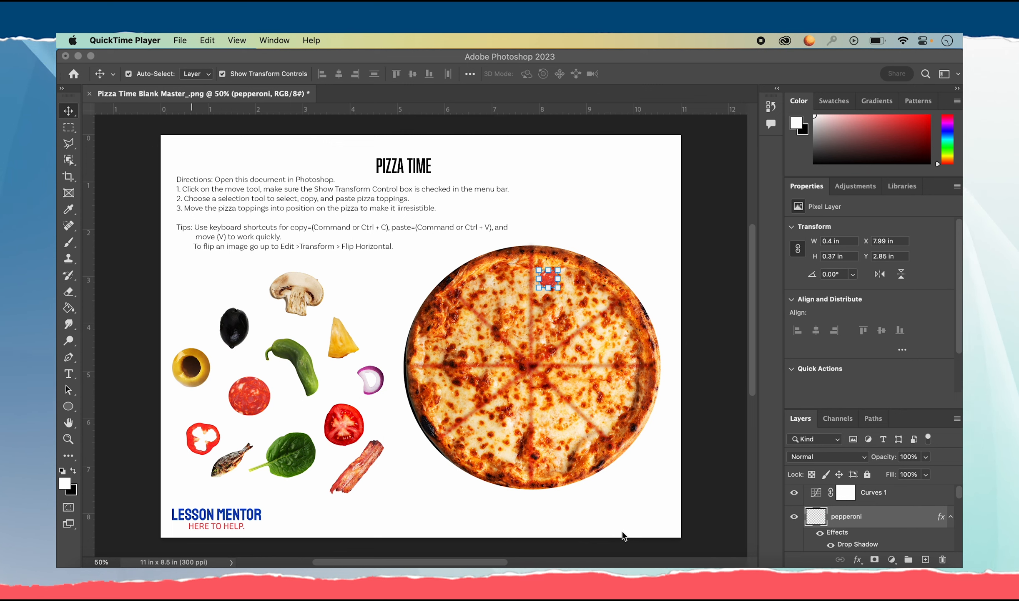
left_click(690, 415)
left_click(699, 416)
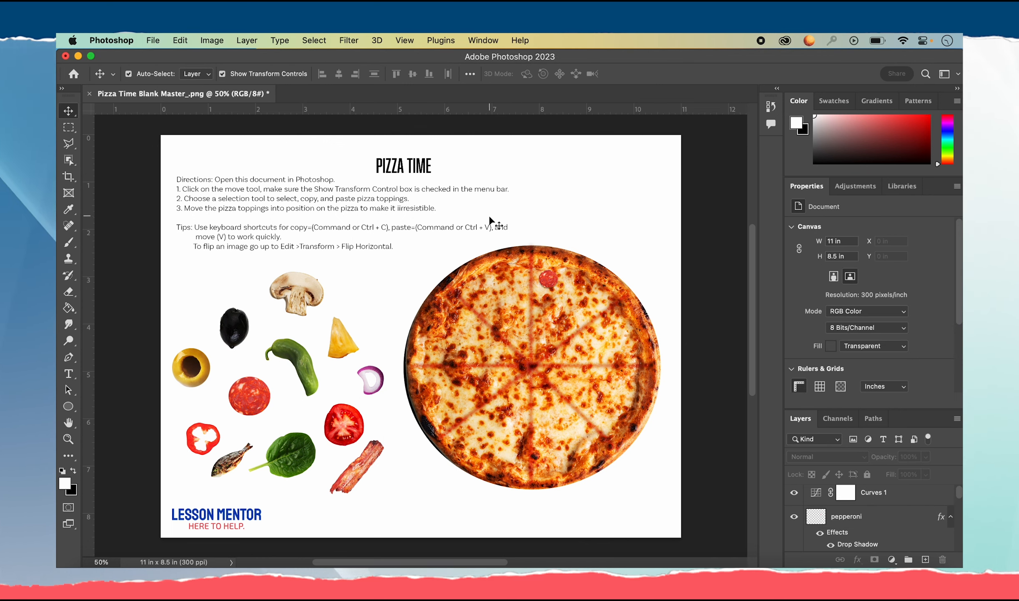
left_click(891, 494)
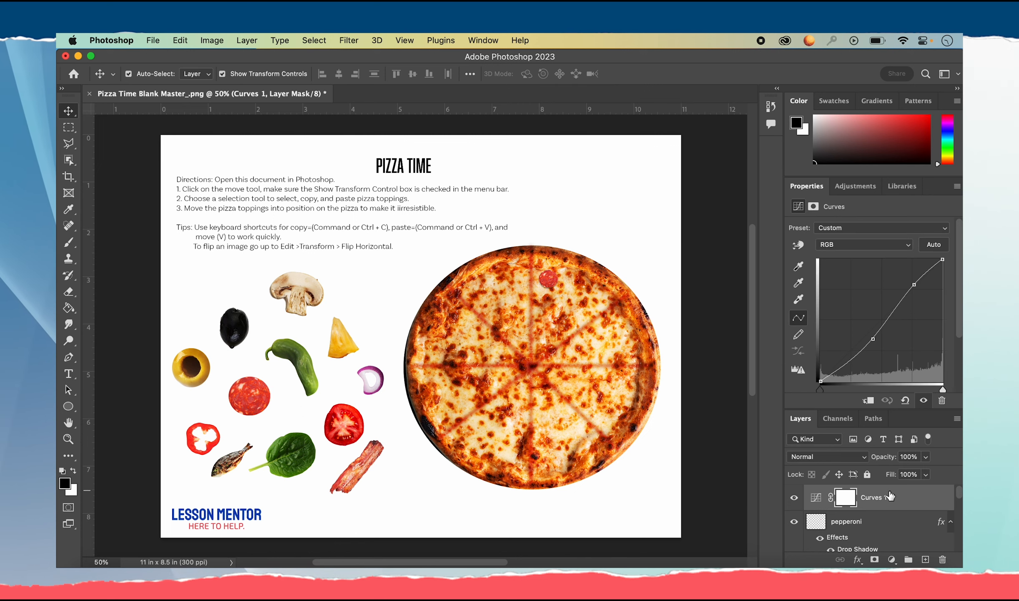
left_click(258, 37)
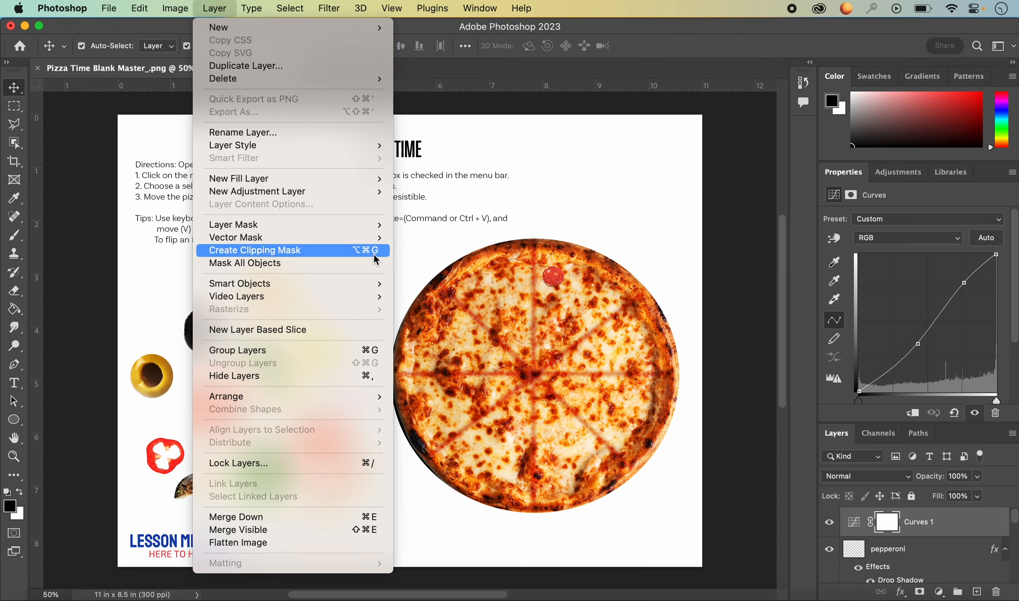
left_click(376, 250)
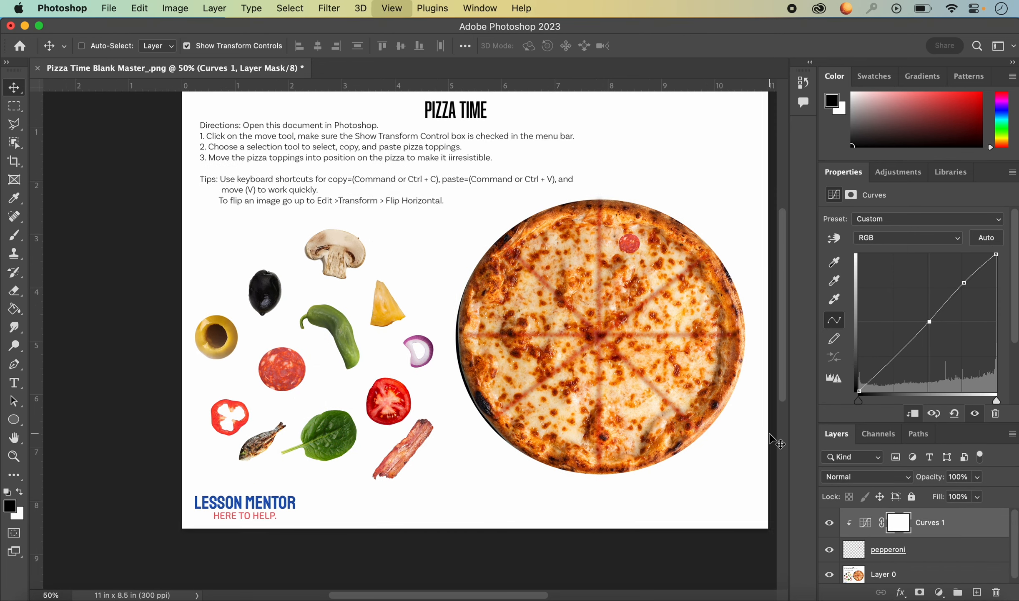
Lower the midtone point of the clipped Curves 1 adjustment to form a gentle S-curve that increases the pepperoni's contrast
key("super+equal")
key("super+equal")
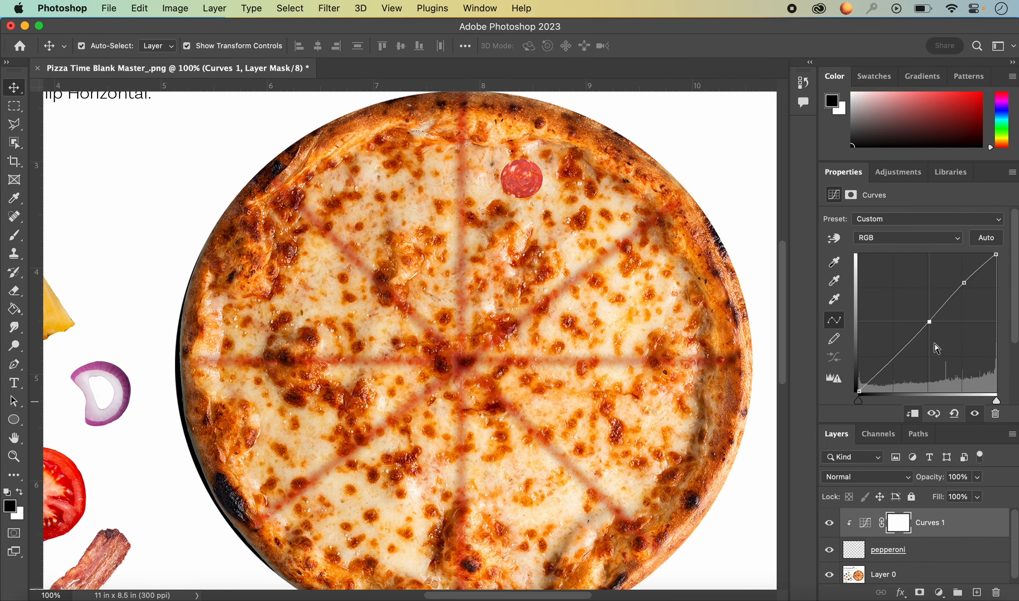
left_click_drag(929, 322, 927, 325)
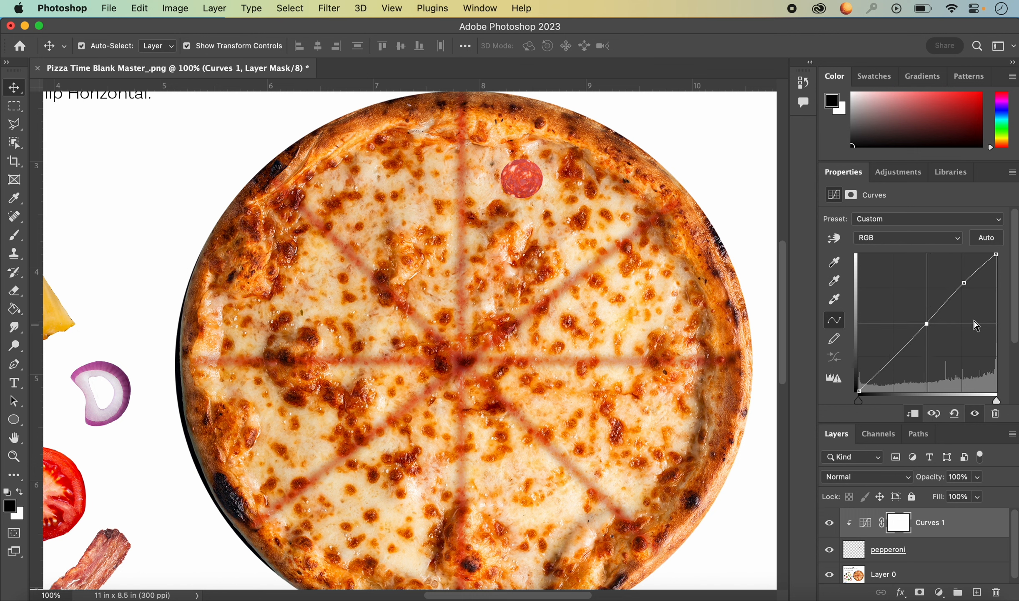
left_click(966, 284)
left_click_drag(926, 323, 918, 344)
Hide the Curves 1 adjustment and show it again to compare the pepperoni with and without it
key("super+plus")
left_click(865, 522)
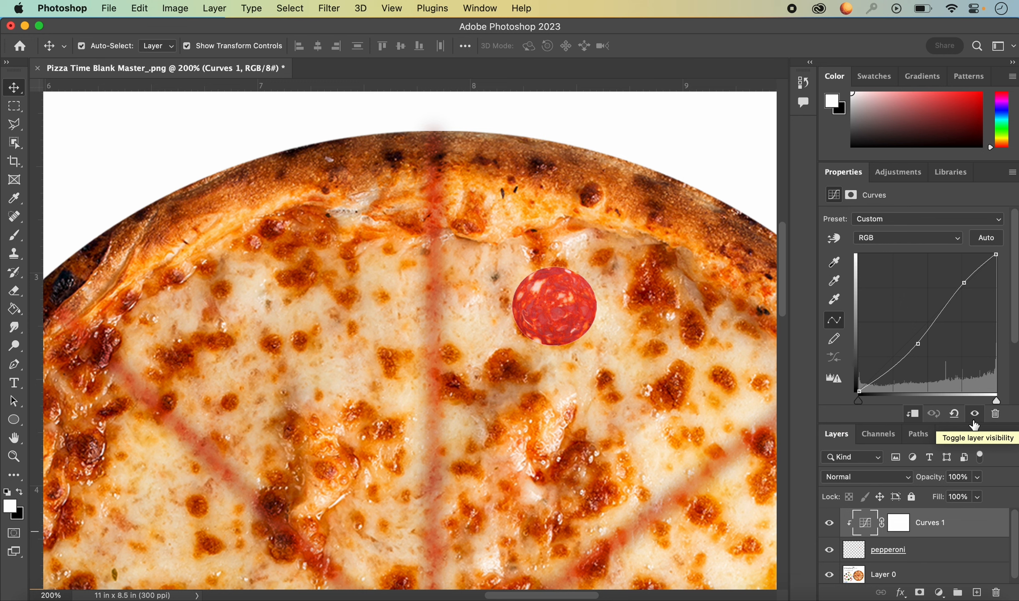
left_click(976, 415)
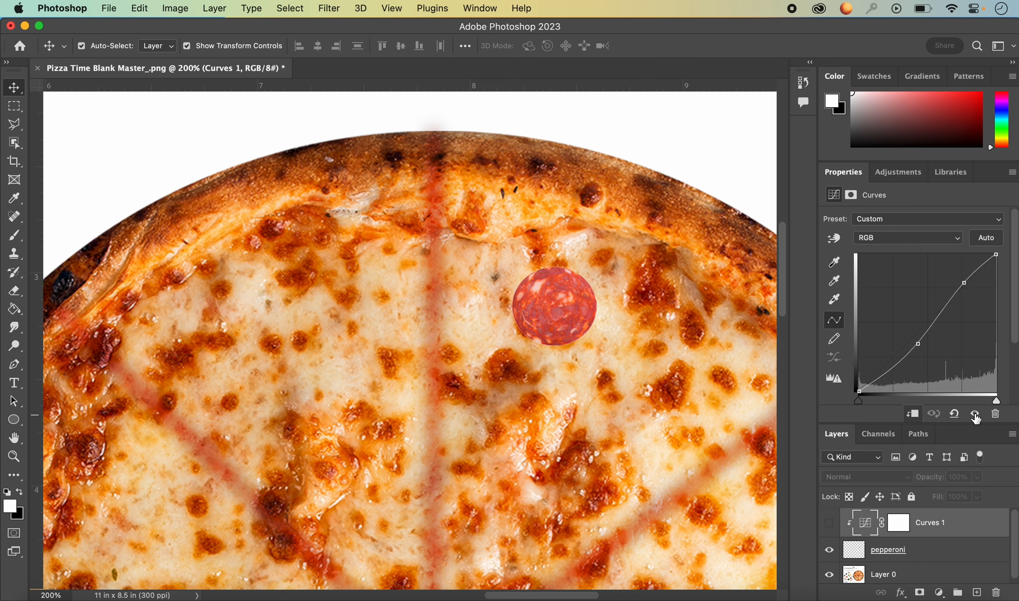
left_click(976, 414)
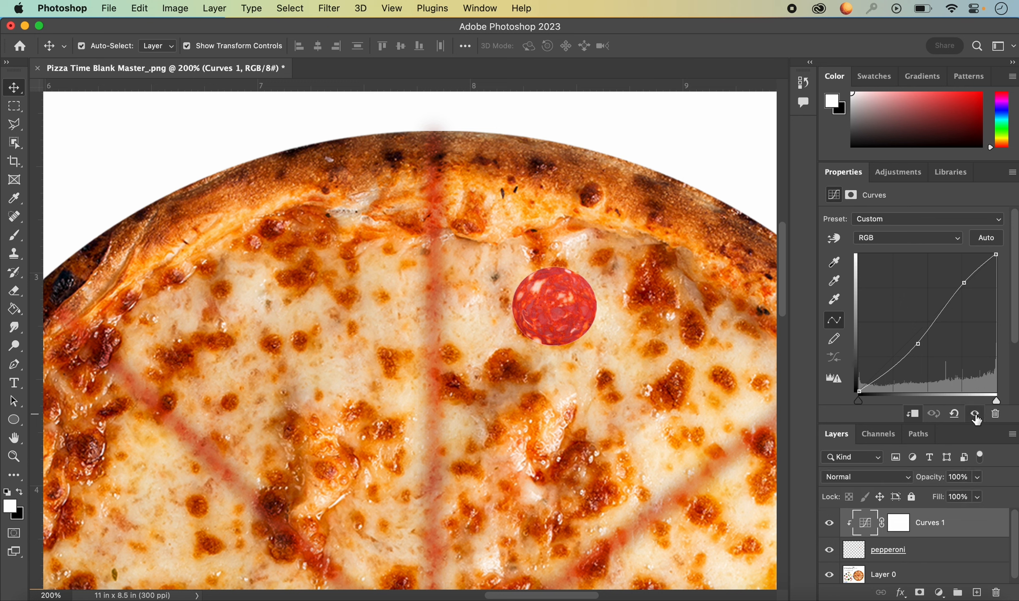
Delete the Curves 1 adjustment layer and undo the deletion
left_click(996, 414)
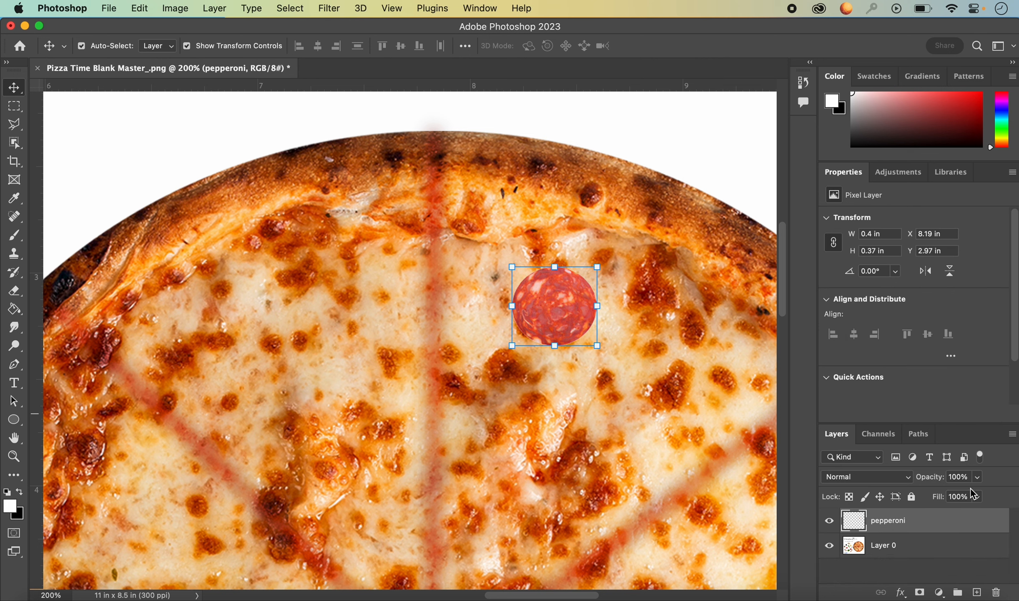
key("super+z")
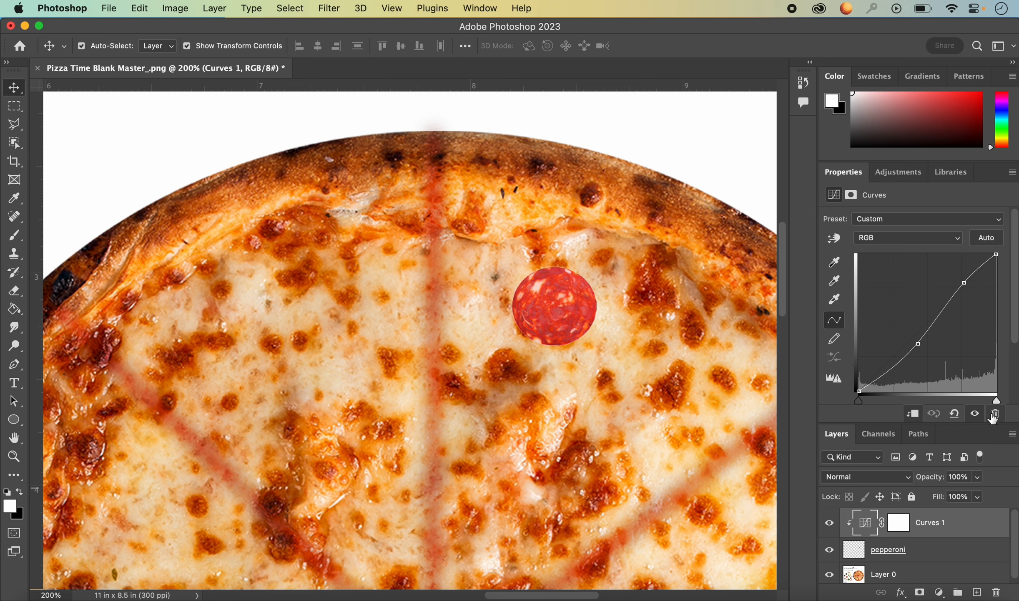
Delete the layer mask from the Curves 1 adjustment layer
left_click(978, 551)
left_click(965, 534)
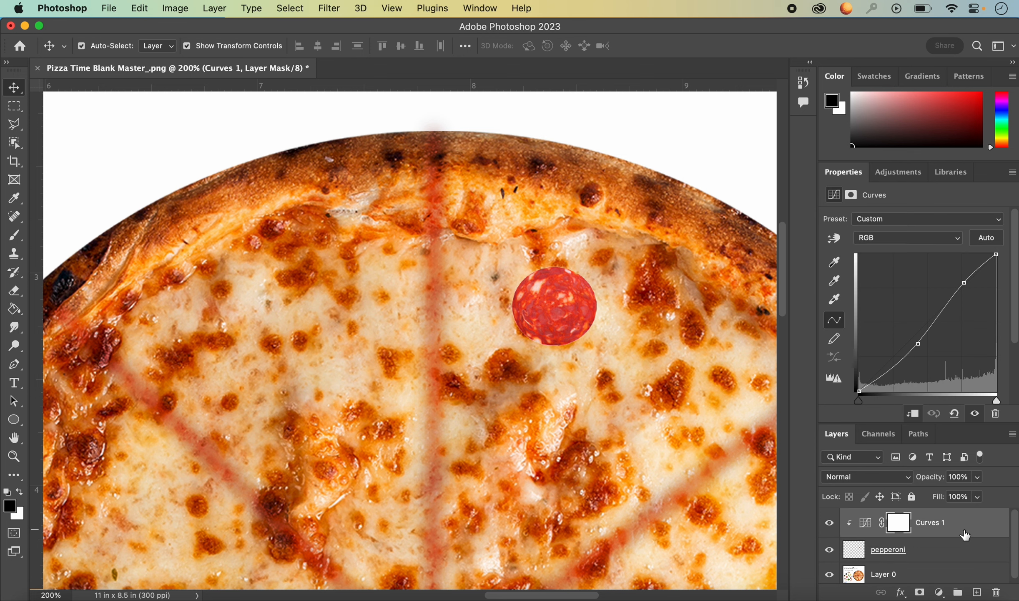
key("BackSpace")
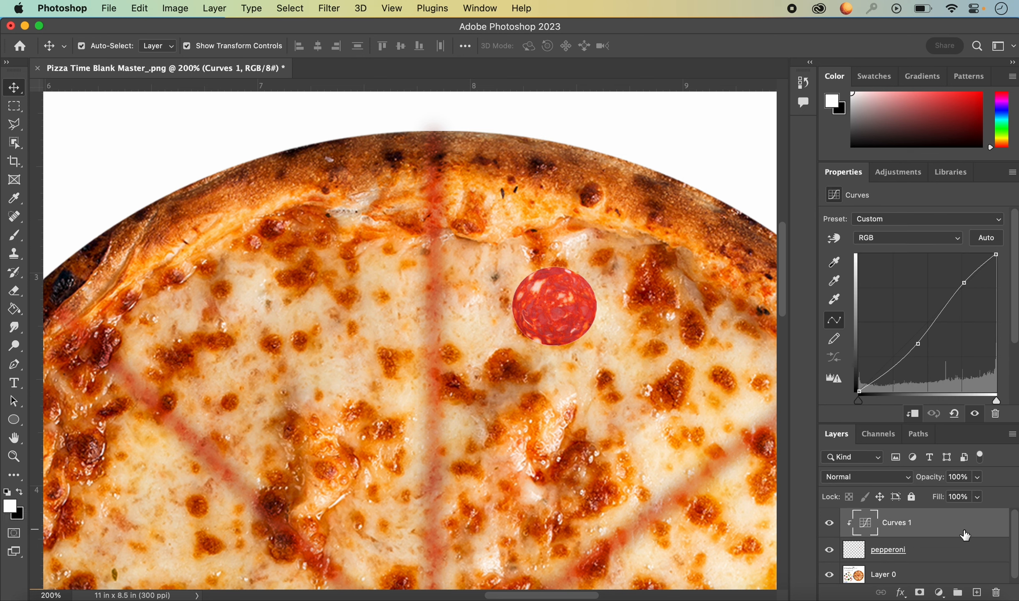